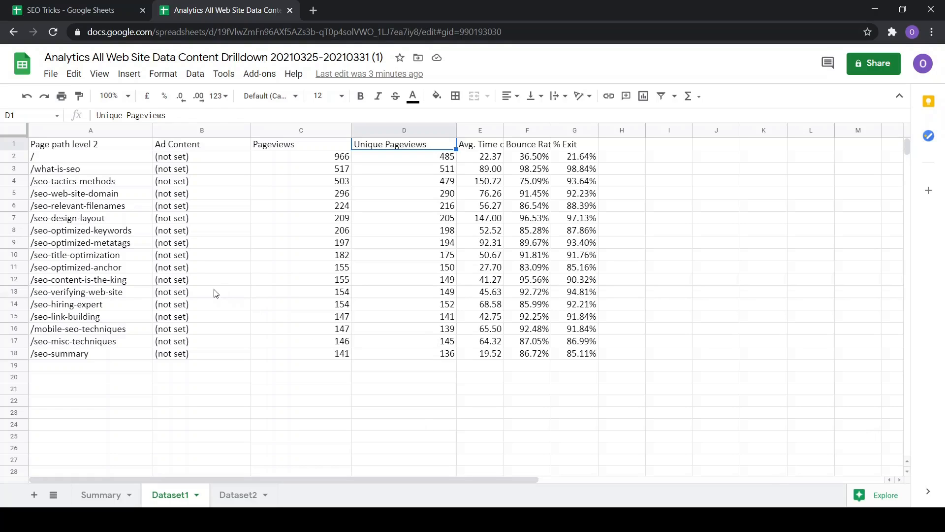
# Examine the page path entries and metric column headers in the Dataset1 sheet
pyautogui.moveTo(72, 173); pyautogui.dragTo(80, 356)
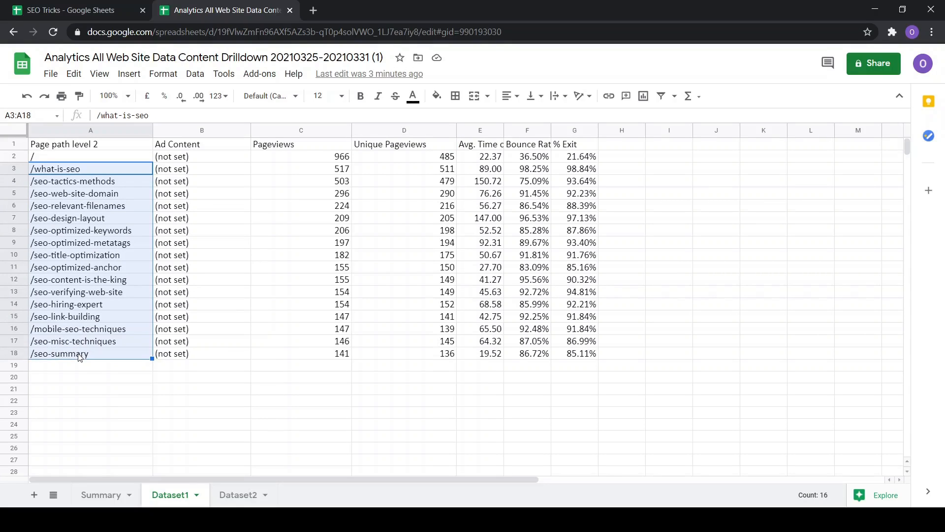
pyautogui.click(82, 268)
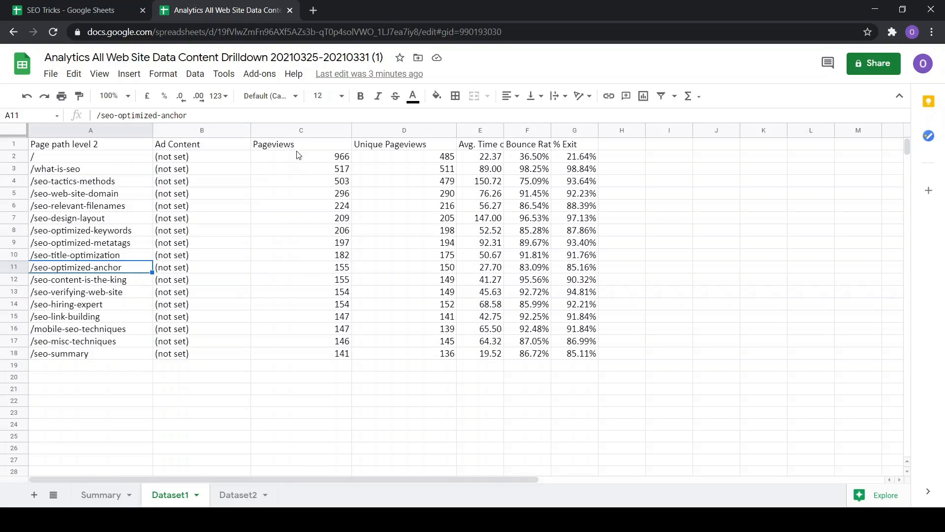
pyautogui.click(376, 151)
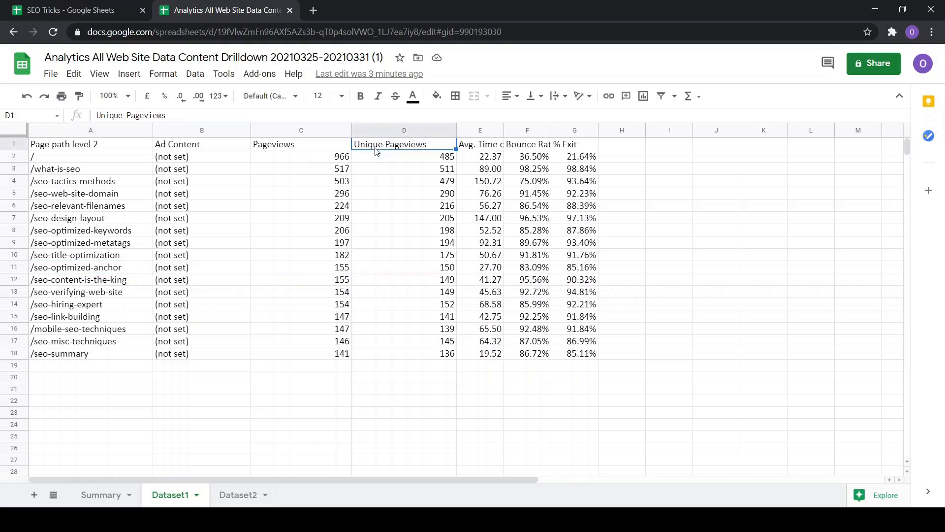
pyautogui.click(529, 147)
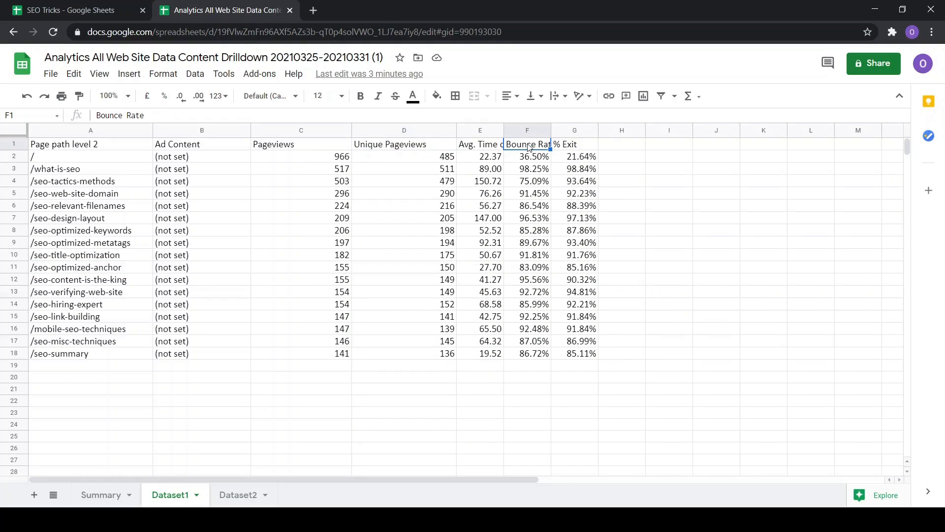
pyautogui.click(72, 184)
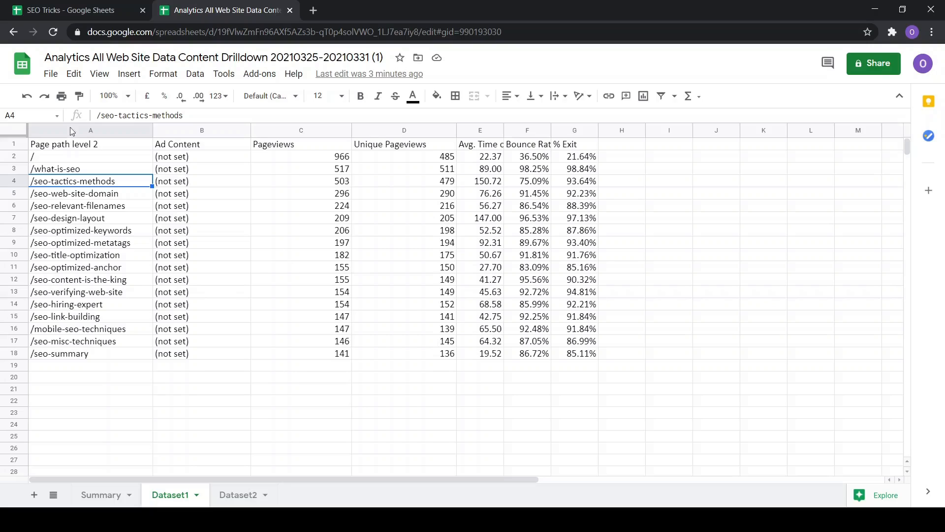
pyautogui.click(81, 169)
pyautogui.click(81, 184)
pyautogui.click(80, 198)
pyautogui.click(84, 209)
pyautogui.click(82, 224)
pyautogui.click(82, 237)
pyautogui.click(82, 249)
pyautogui.click(82, 259)
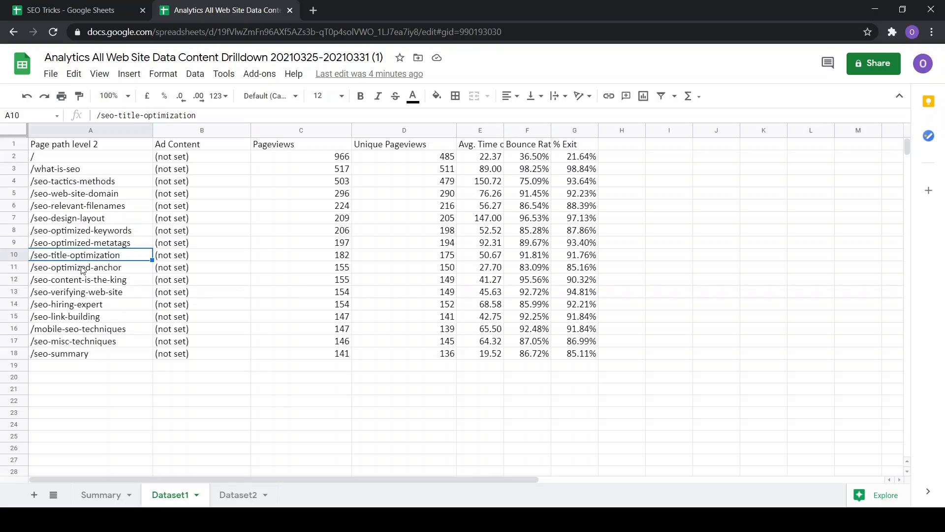
pyautogui.click(83, 271)
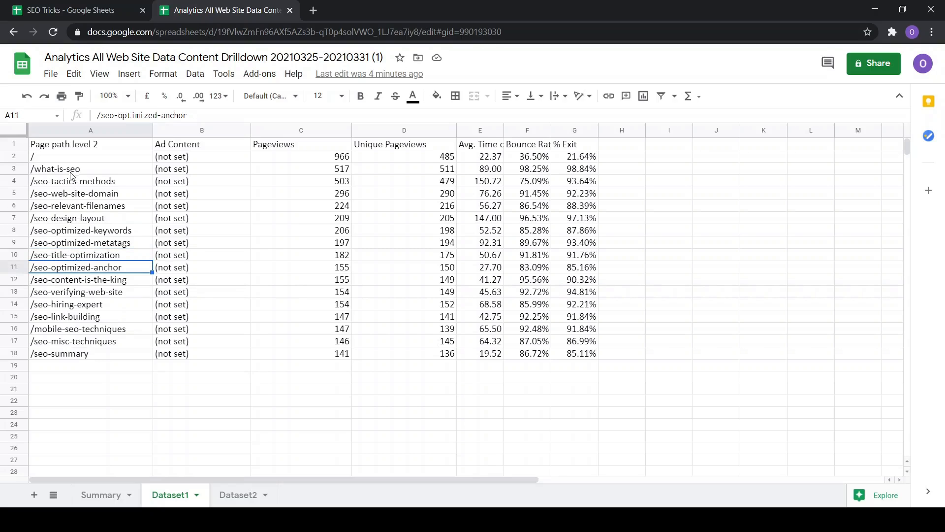
# Review the page paths in the first column one row at a time
pyautogui.moveTo(70, 172); pyautogui.dragTo(84, 356)
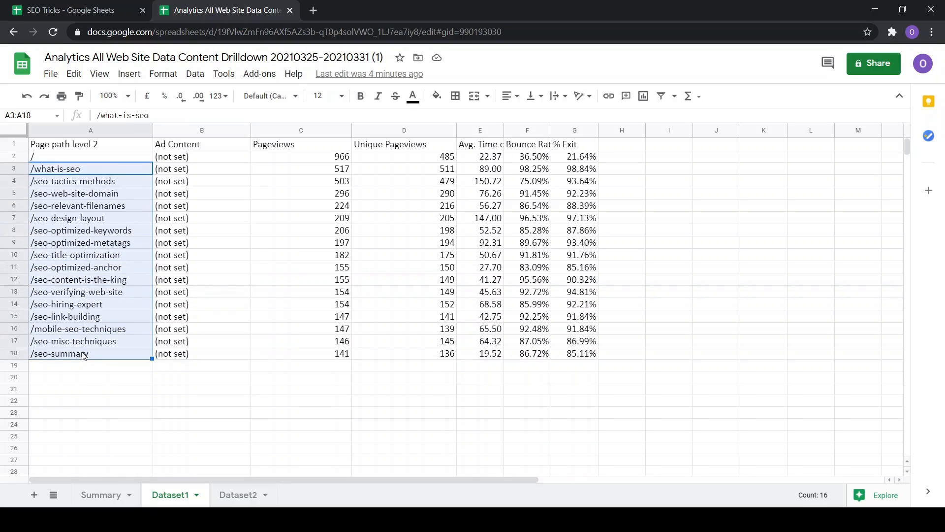
pyautogui.click(81, 196)
pyautogui.click(77, 218)
pyautogui.click(77, 230)
pyautogui.click(76, 243)
pyautogui.click(74, 255)
pyautogui.click(73, 269)
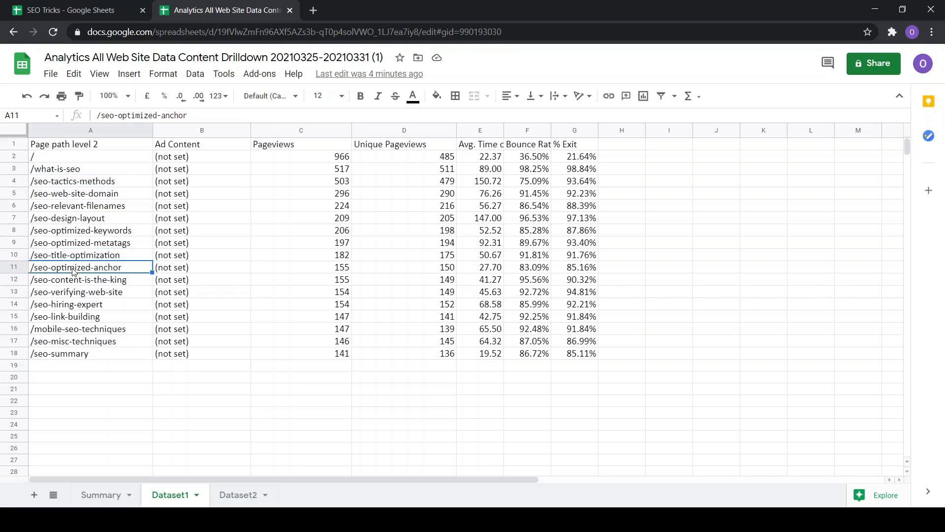
pyautogui.click(38, 171)
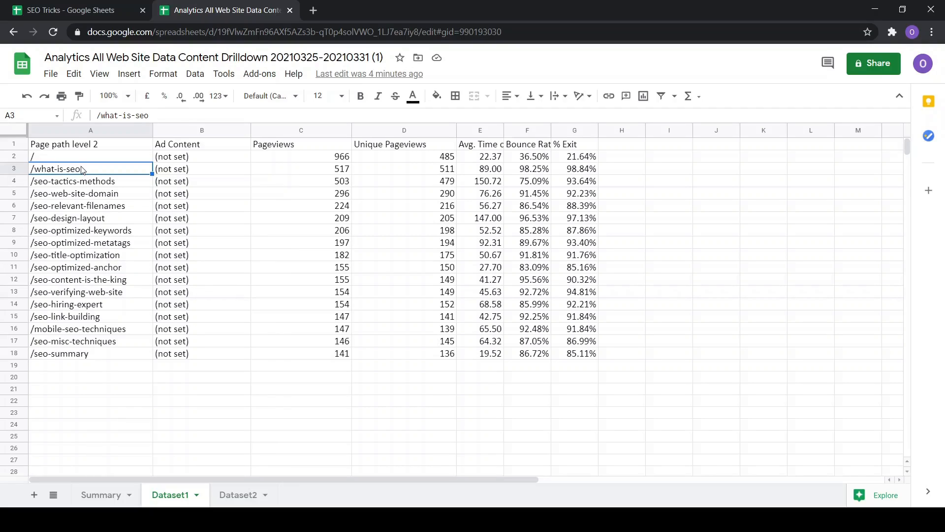
pyautogui.click(105, 149)
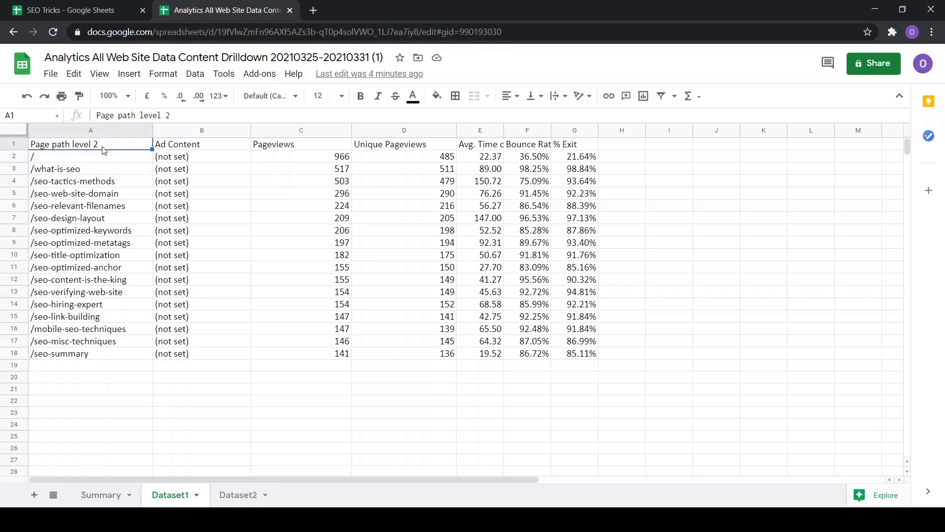
pyautogui.click(36, 172)
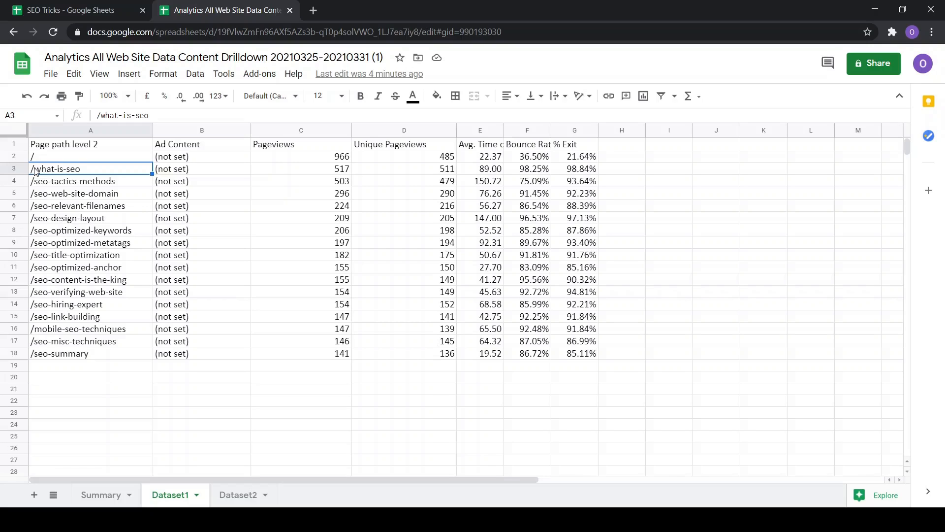
pyautogui.click(54, 180)
pyautogui.click(53, 171)
pyautogui.click(60, 193)
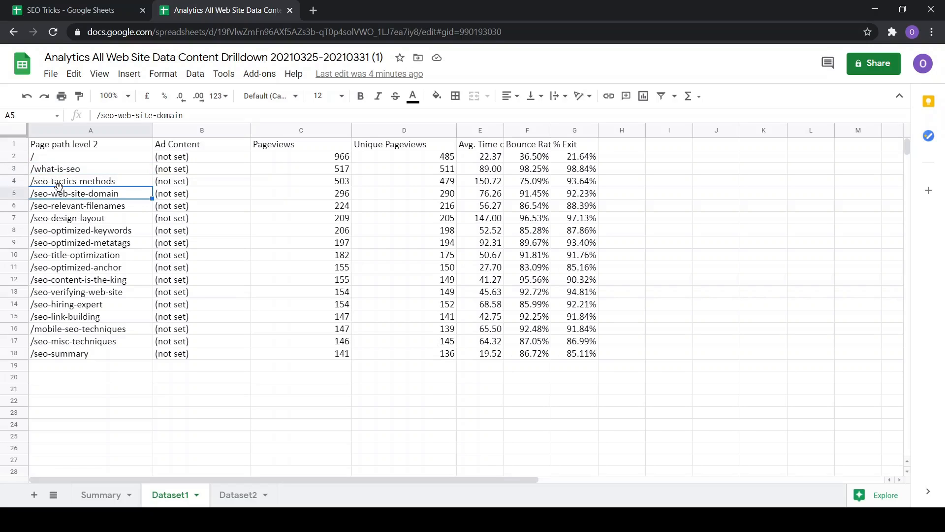
pyautogui.click(62, 207)
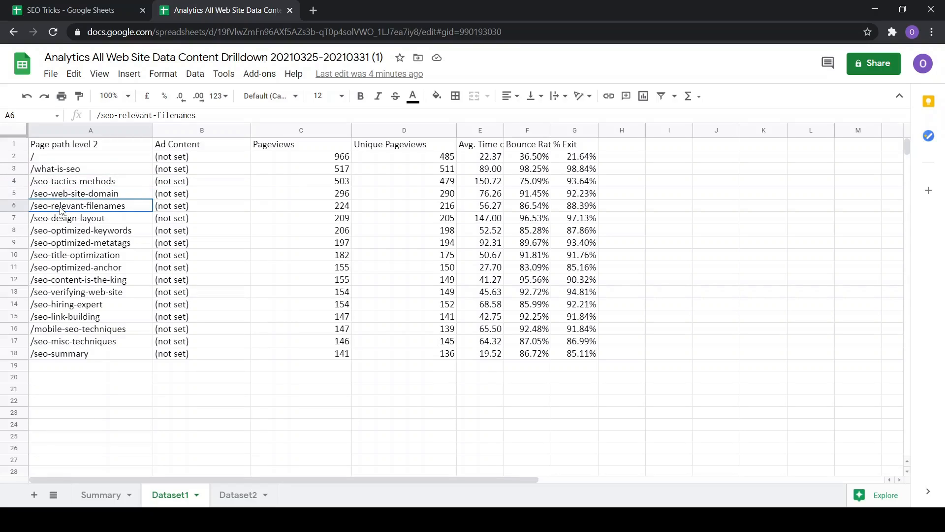
# Insert a new empty column to the left of the page path column
pyautogui.click(63, 129)
pyautogui.click(160, 130)
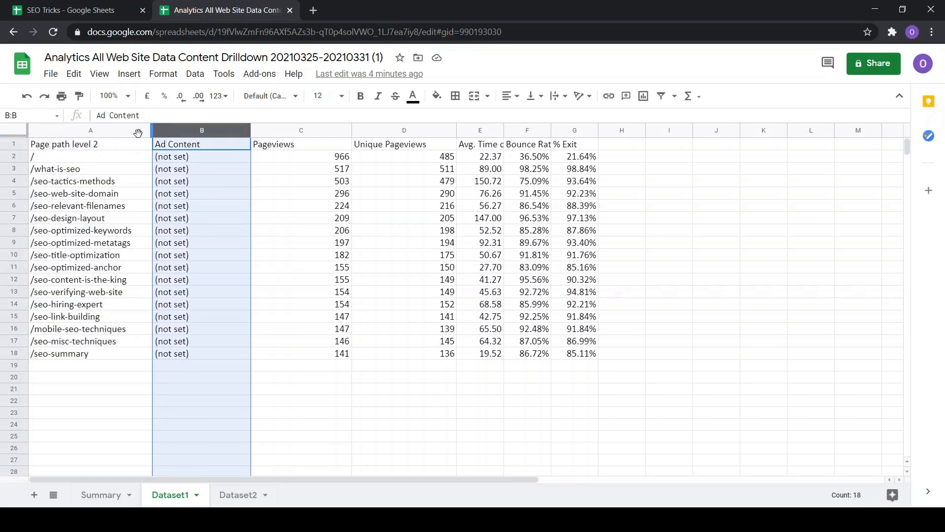
pyautogui.click(106, 129)
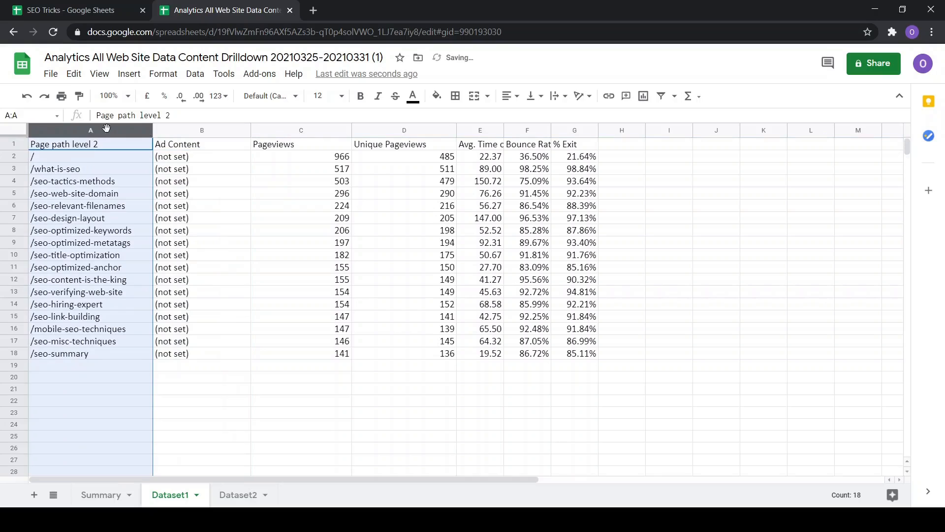
pyautogui.rightClick(108, 131)
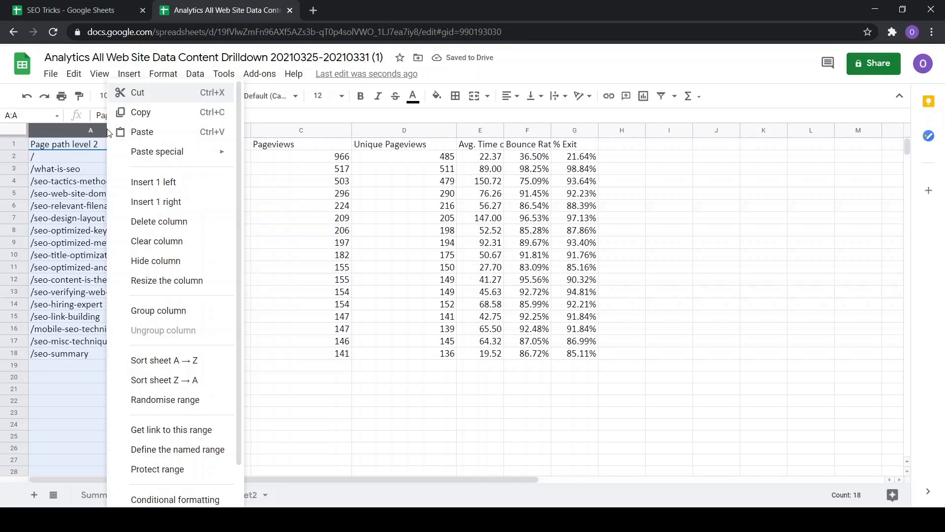
pyautogui.click(125, 190)
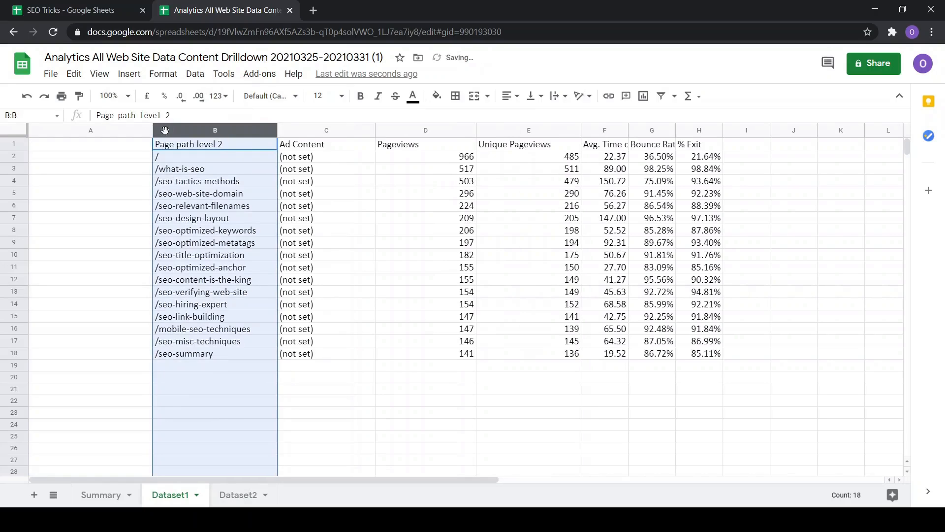
# Insert an empty column to the right of the page path column
pyautogui.rightClick(205, 130)
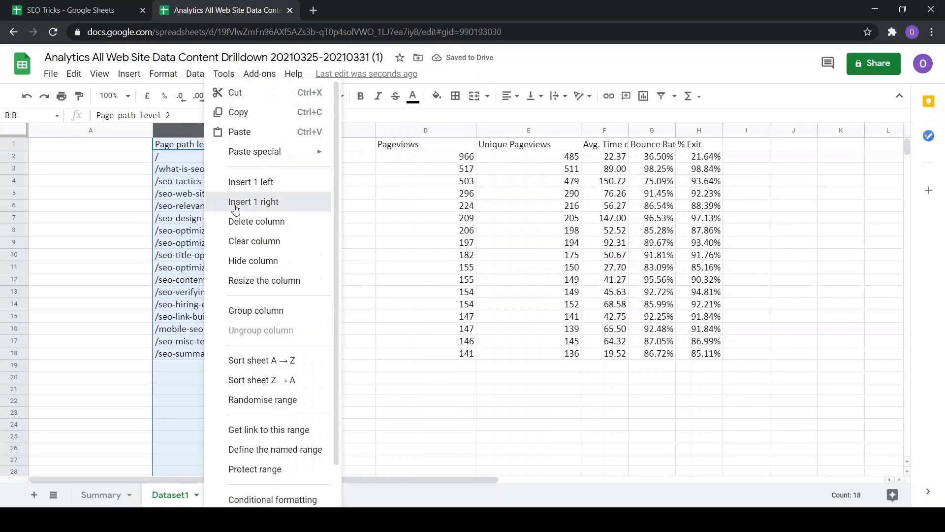
pyautogui.click(236, 209)
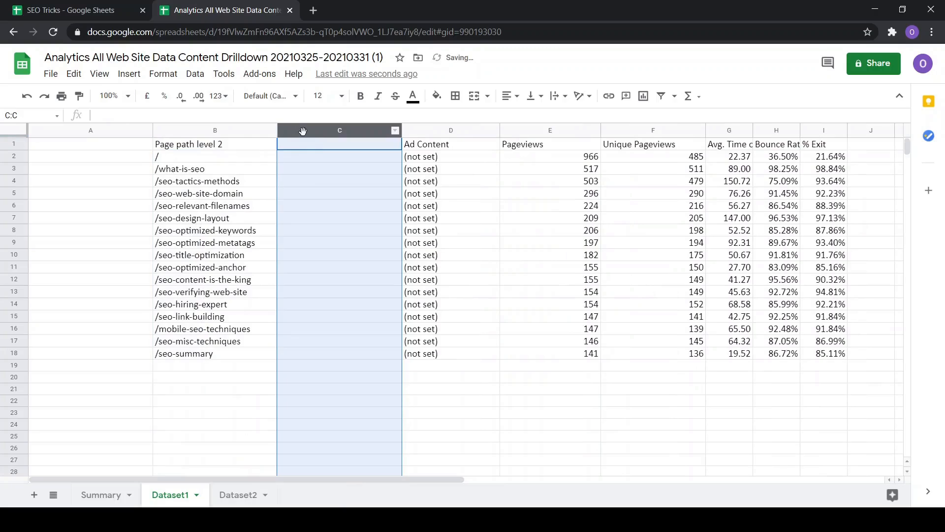
pyautogui.click(303, 158)
pyautogui.click(304, 172)
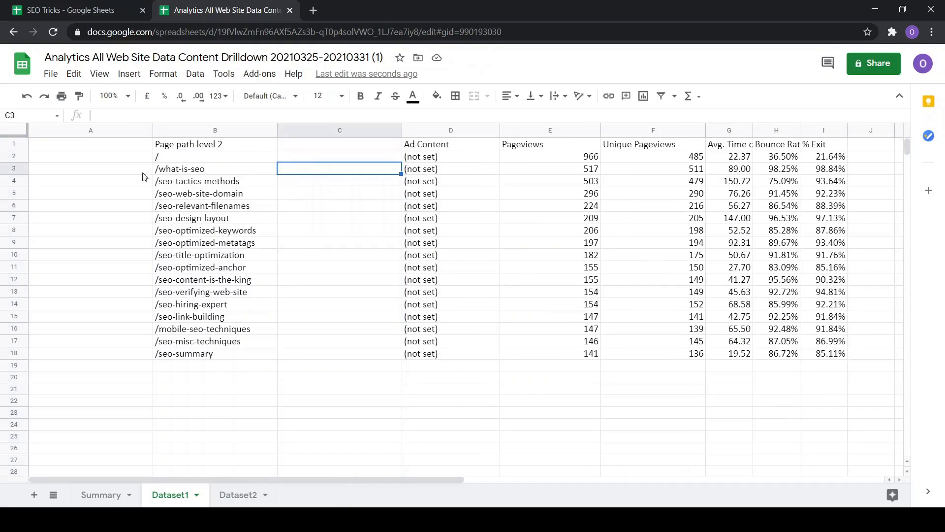
pyautogui.click(73, 149)
pyautogui.write('Doam')
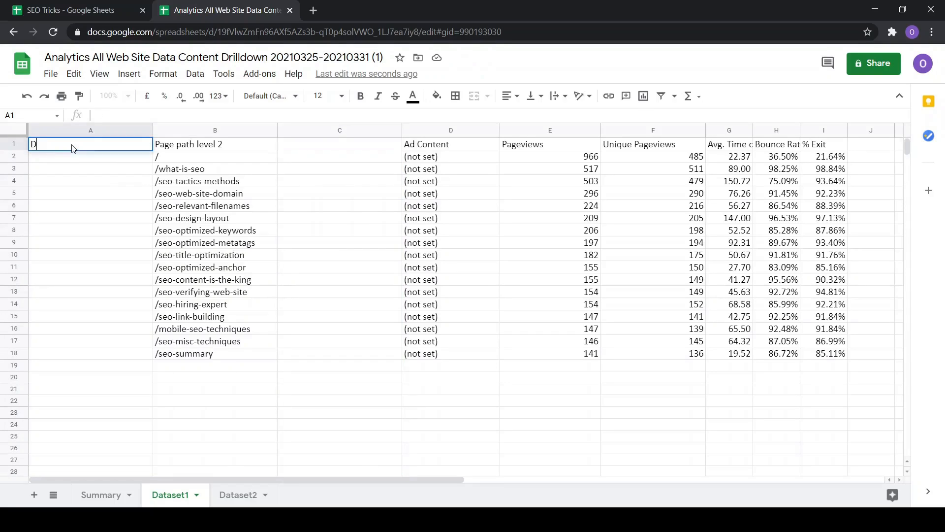
pyautogui.press('BackSpace')
pyautogui.press('BackSpace')
pyautogui.write('main')
pyautogui.press('Return')
pyautogui.write('www.seofa')
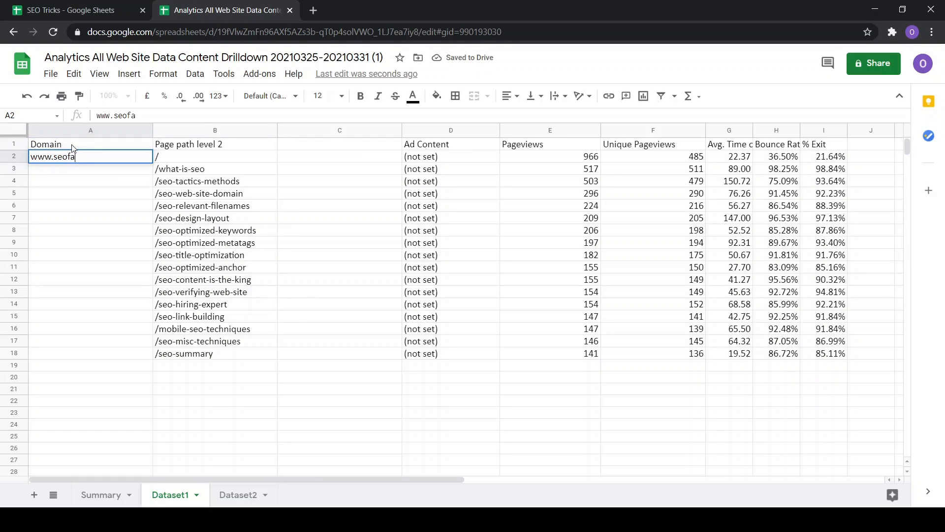
pyautogui.write('rmer.com')
pyautogui.click(79, 176)
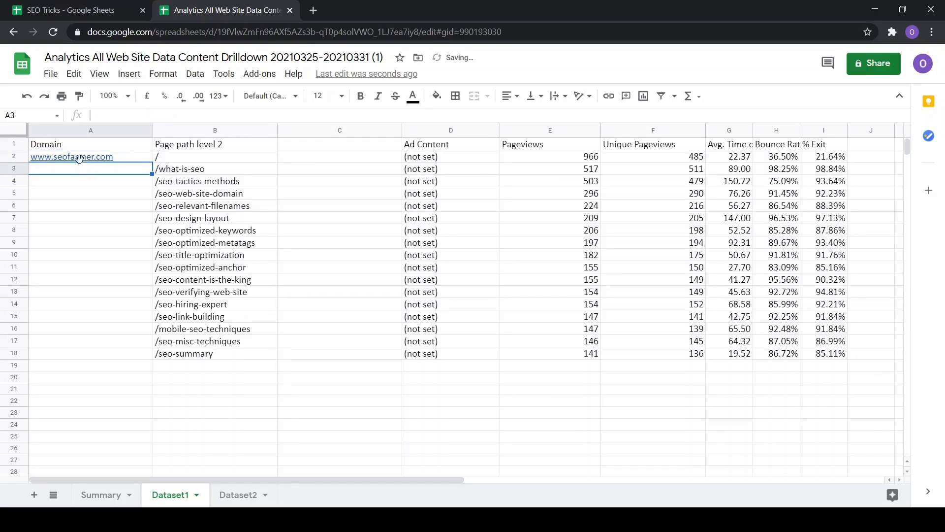
pyautogui.click(79, 162)
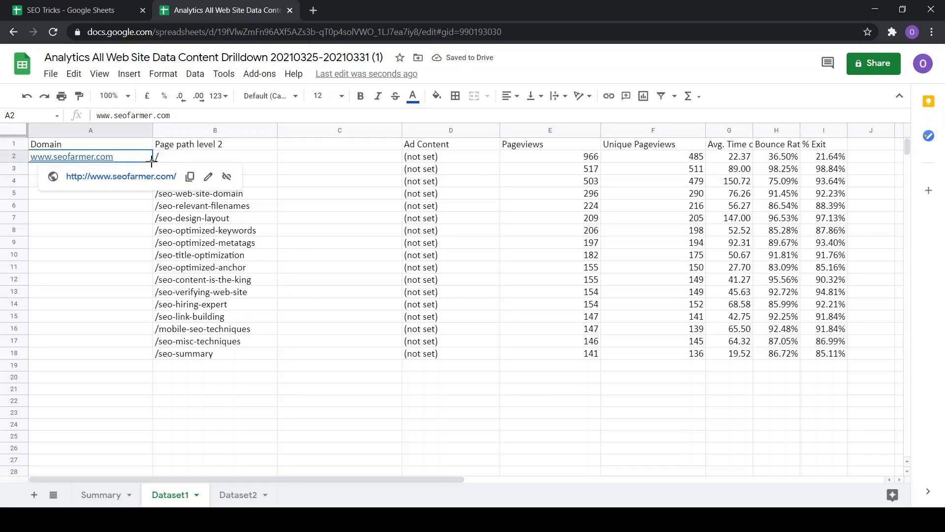
pyautogui.moveTo(152, 161); pyautogui.dragTo(143, 359)
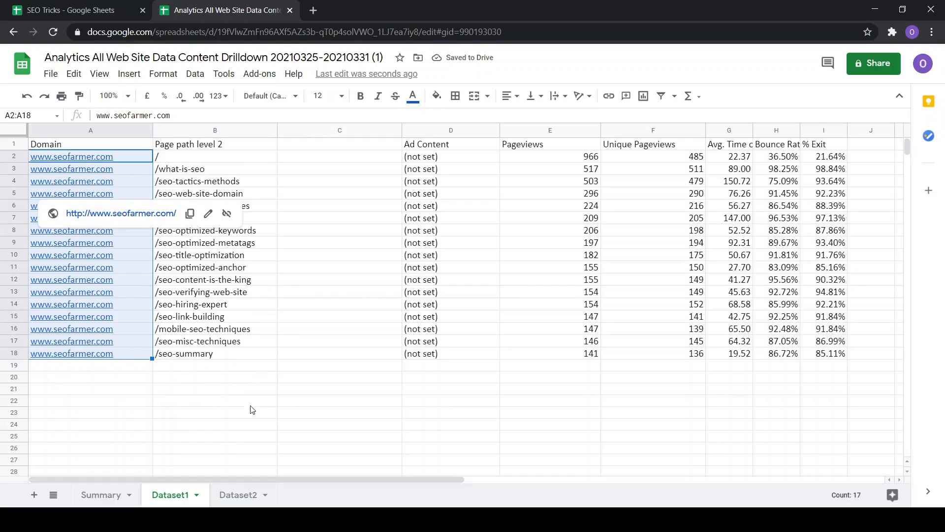
# Enter the formula =CONCAT(A2,B2) in cell C2 to join domain and page path
pyautogui.click(320, 164)
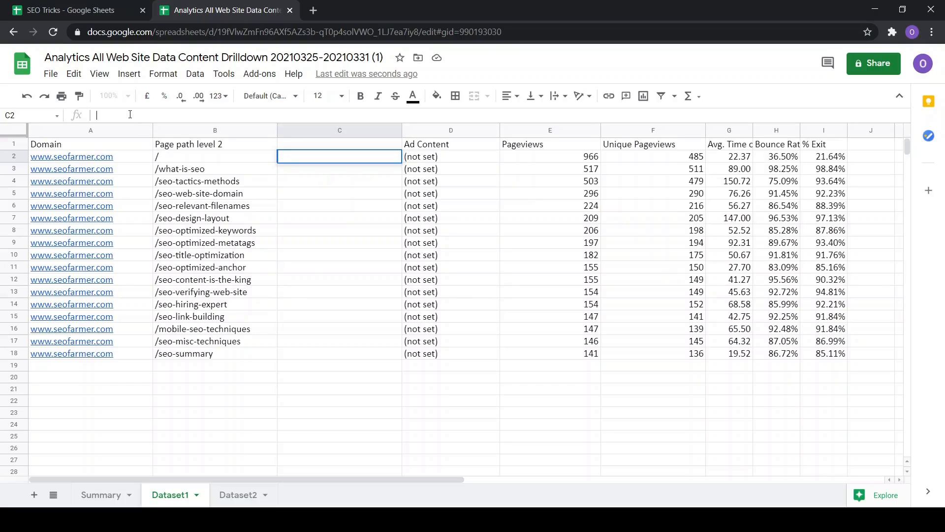
pyautogui.write('=con')
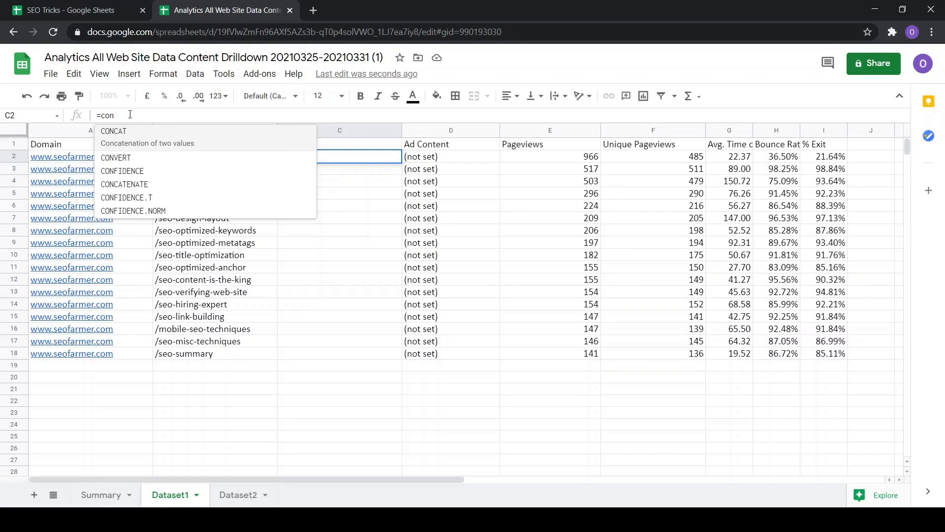
pyautogui.click(141, 148)
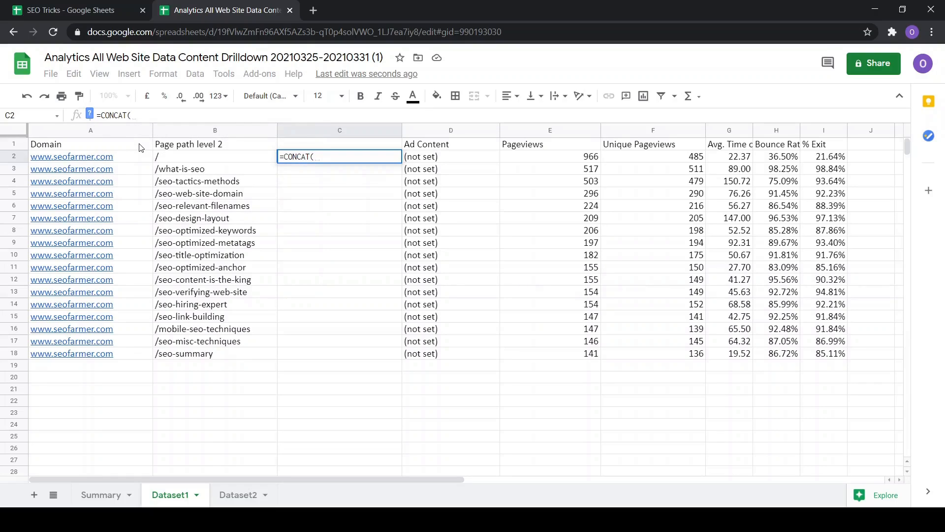
pyautogui.write('A2,B2)')
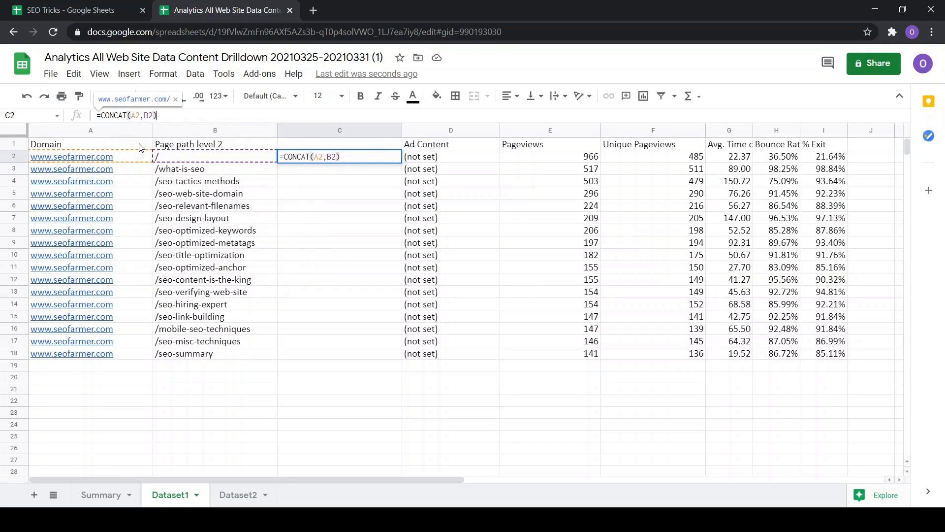
pyautogui.press('Return')
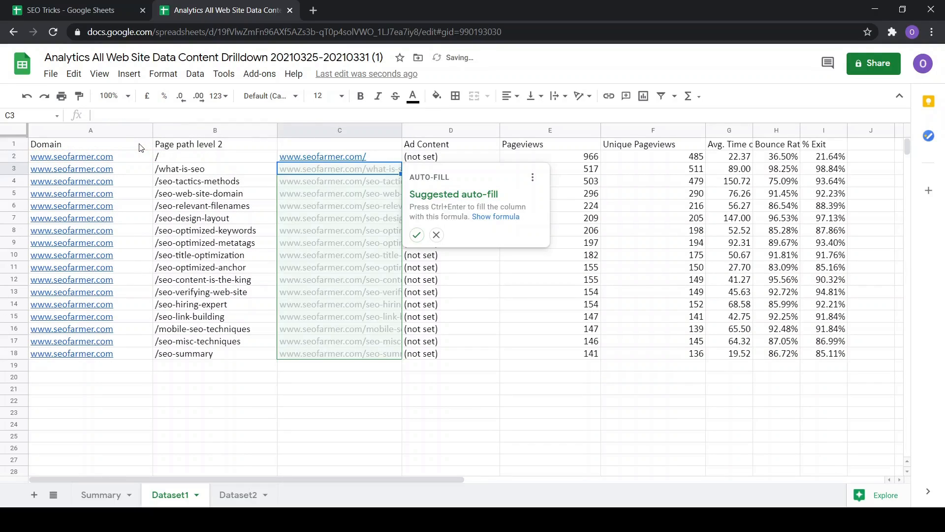
# Copy the CONCAT formula down column C through row 18 and widen column C to fit the URLs
pyautogui.click(370, 158)
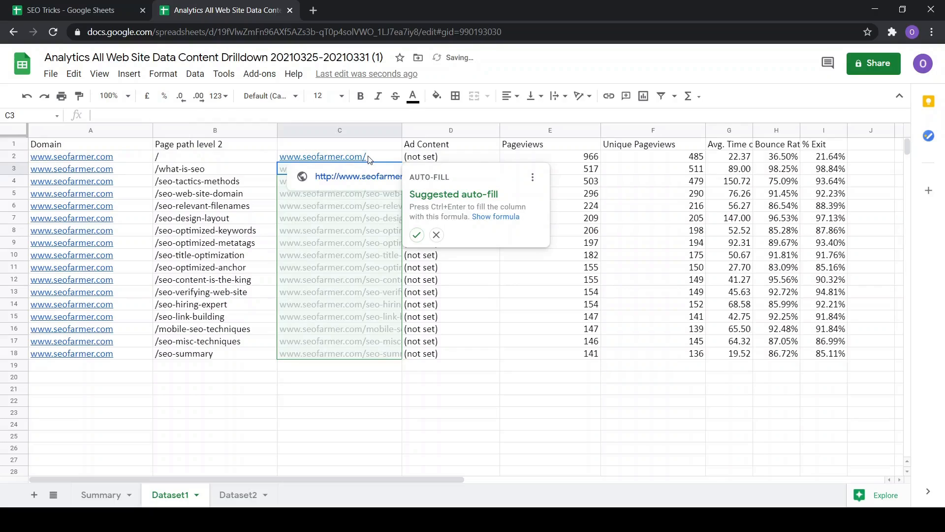
pyautogui.click(101, 160)
pyautogui.click(328, 159)
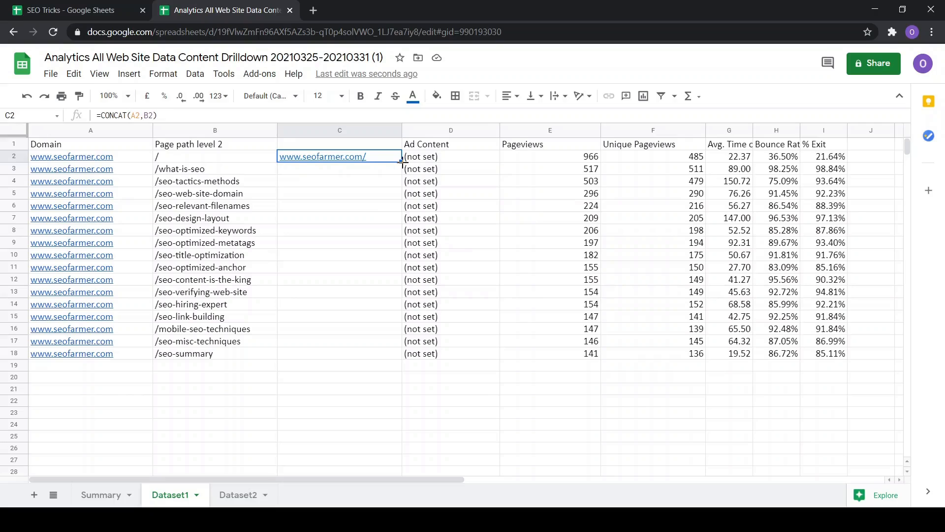
pyautogui.moveTo(403, 161); pyautogui.dragTo(379, 345)
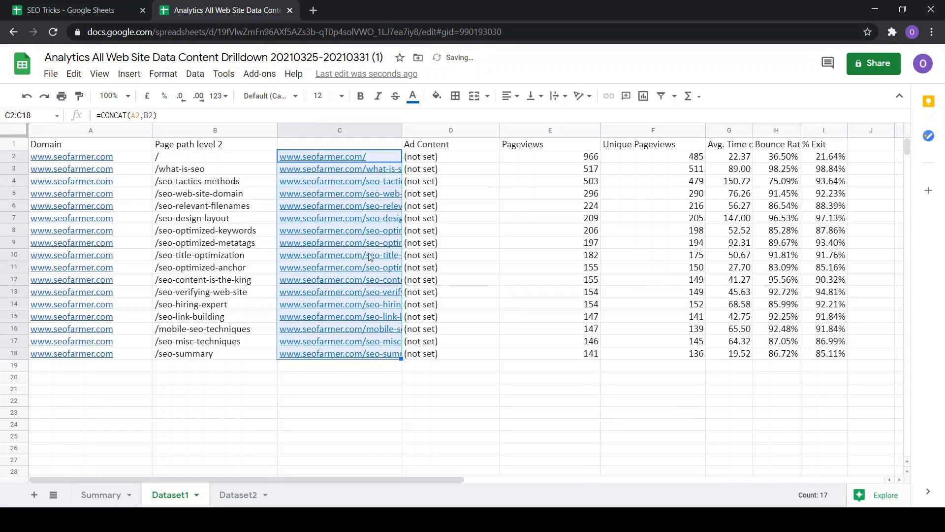
pyautogui.moveTo(402, 129); pyautogui.dragTo(463, 134)
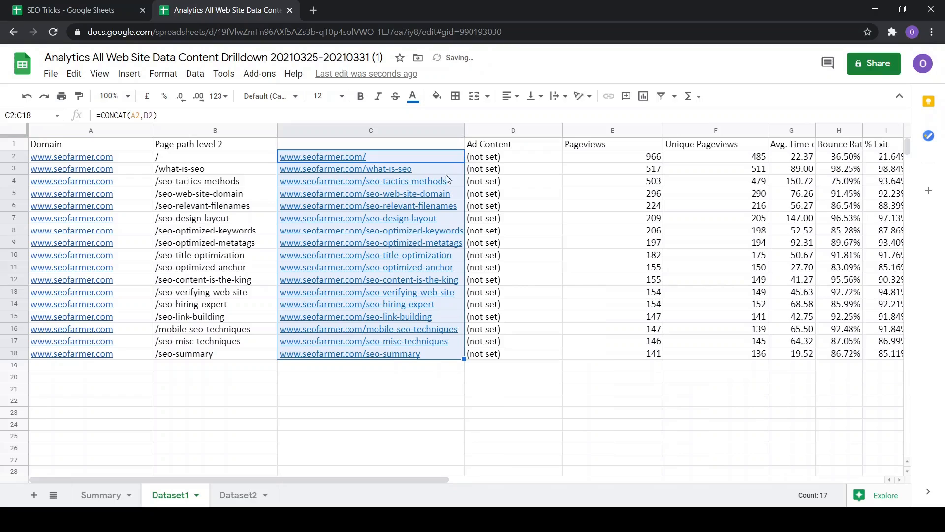
# Inspect the CONCAT formulas in column C alongside their source domain and page path cells
pyautogui.click(274, 368)
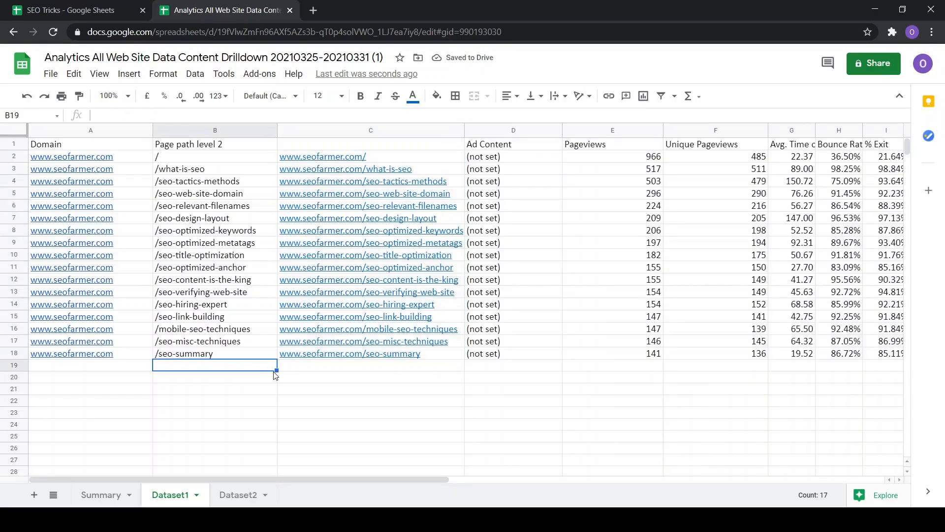
pyautogui.click(333, 170)
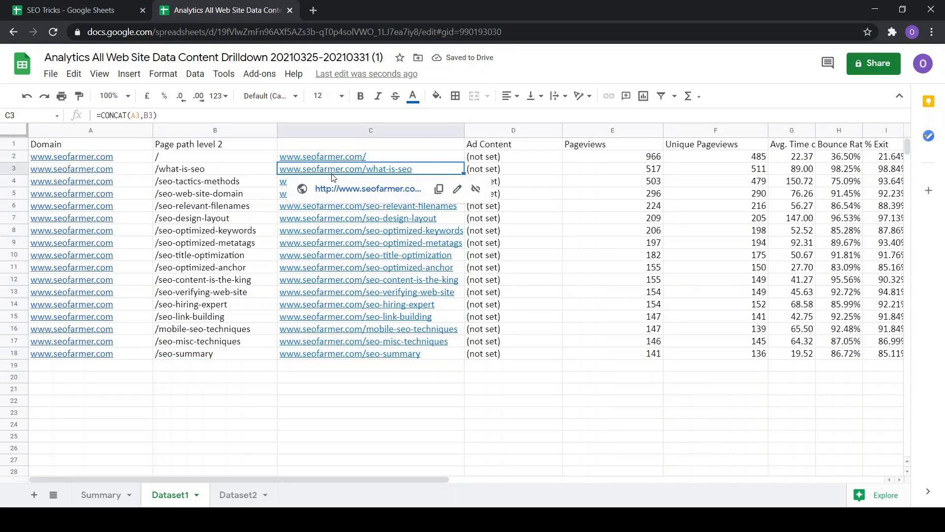
pyautogui.click(284, 186)
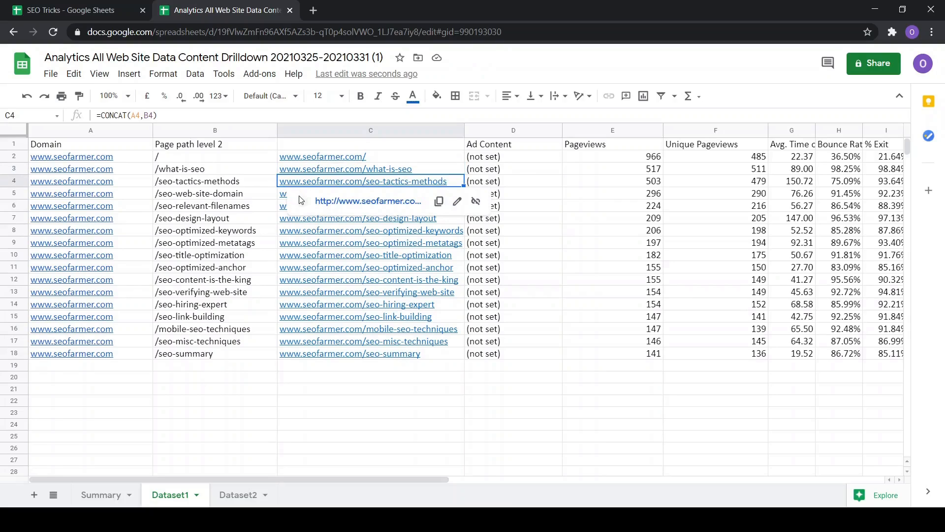
pyautogui.click(285, 197)
pyautogui.click(284, 207)
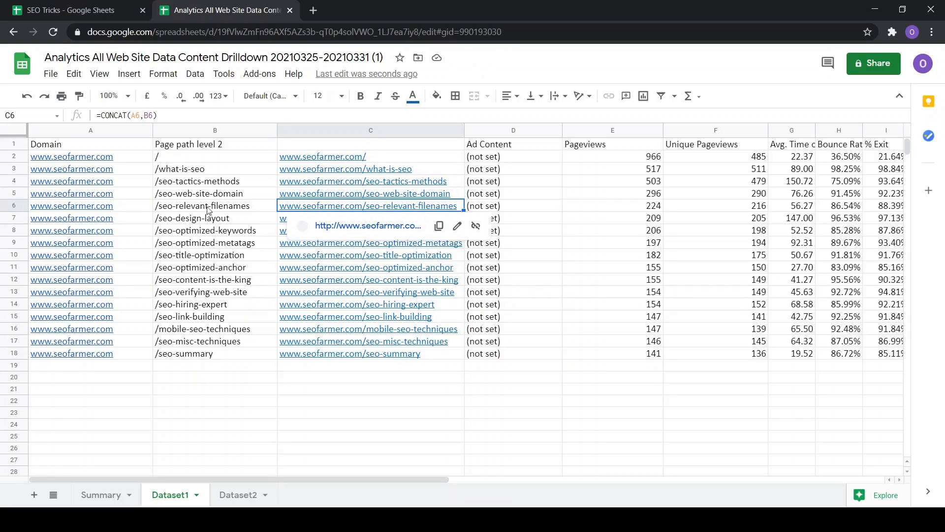
pyautogui.click(74, 157)
pyautogui.click(170, 159)
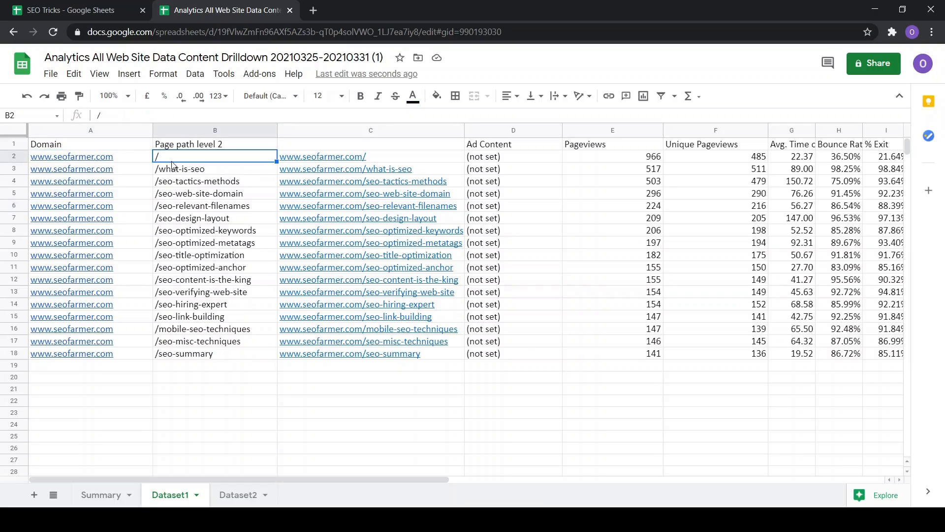
pyautogui.click(375, 158)
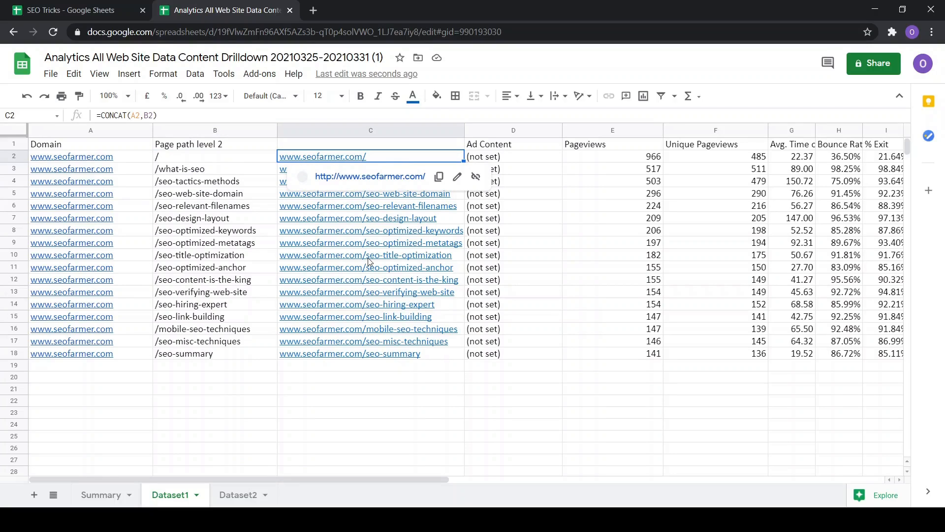
pyautogui.click(365, 222)
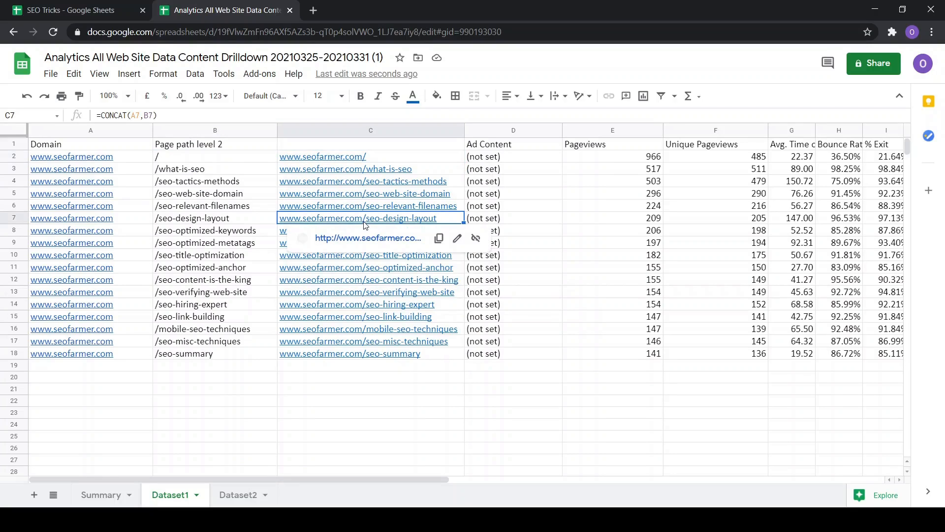